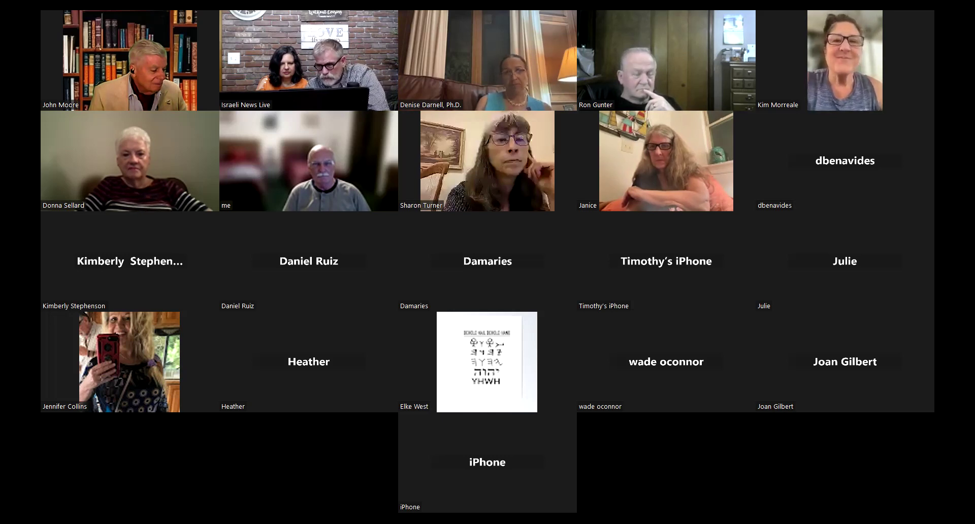
- Switch to the LifeWave back office in the browser and open the organization's Binary Tree Viewer
{"action": "key", "text": "alt+Tab"}
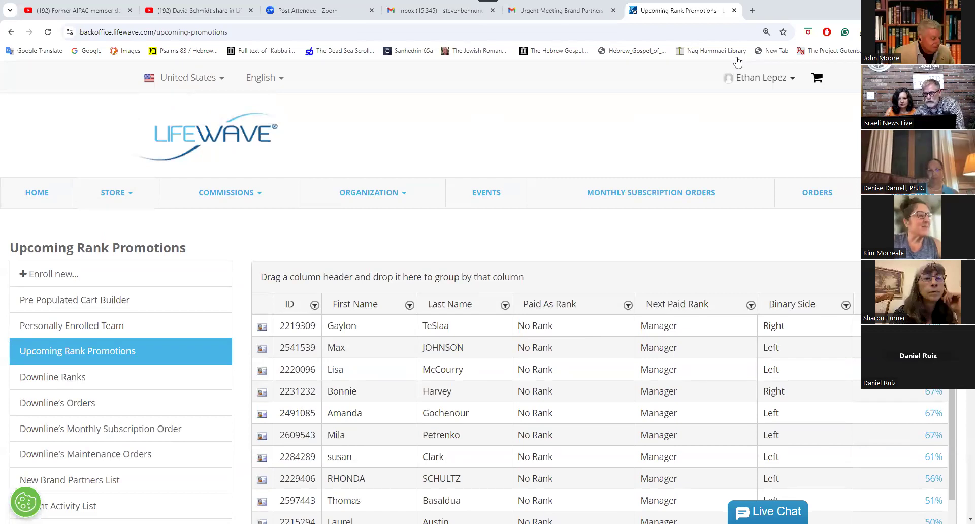
{"action": "left_click", "coordinate": [734, 77]}
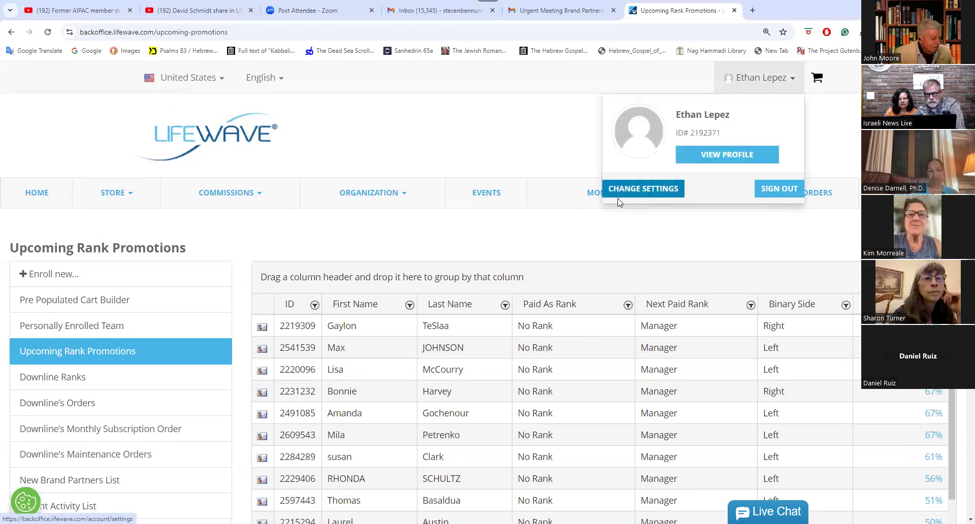
{"action": "left_click", "coordinate": [371, 196]}
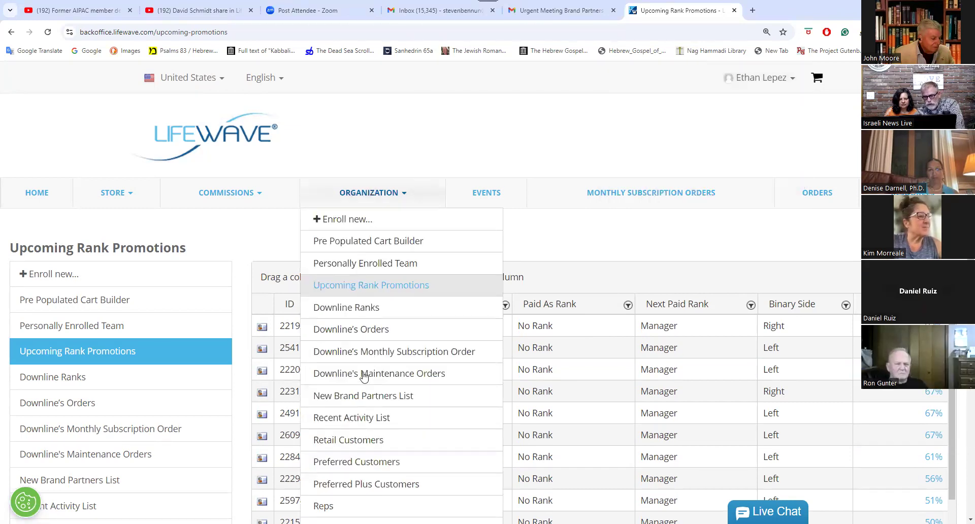
{"action": "scroll", "coordinate": [362, 378], "scroll_direction": "down", "scroll_amount": 3}
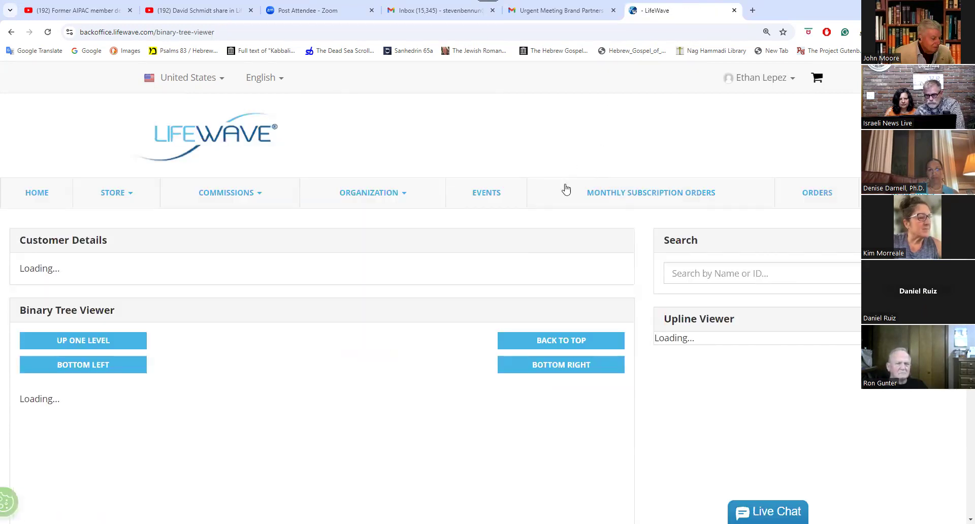
{"action": "scroll", "coordinate": [422, 307], "scroll_direction": "down", "scroll_amount": 7}
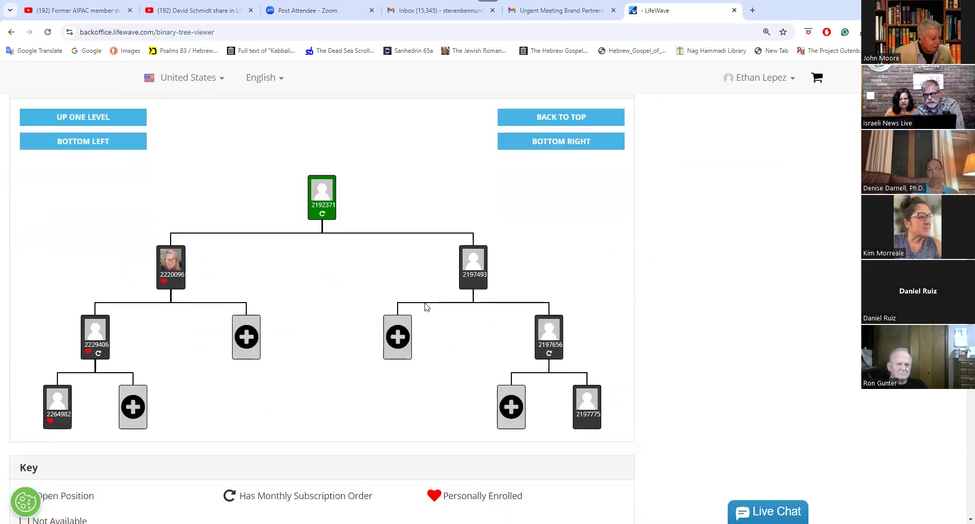
- Jump to the lowest right-leg position in the binary tree and trace the leg upward one level at a time
{"action": "left_click", "coordinate": [568, 149]}
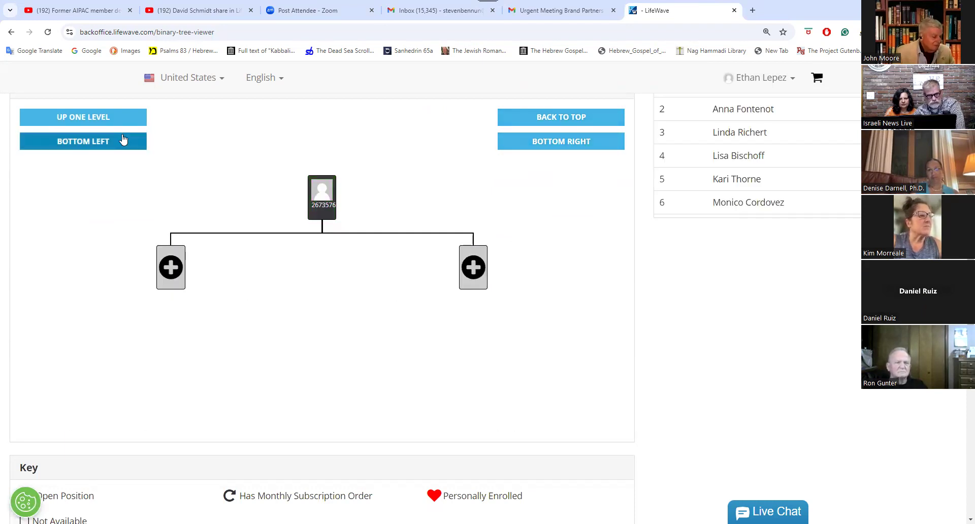
{"action": "left_click", "coordinate": [89, 122]}
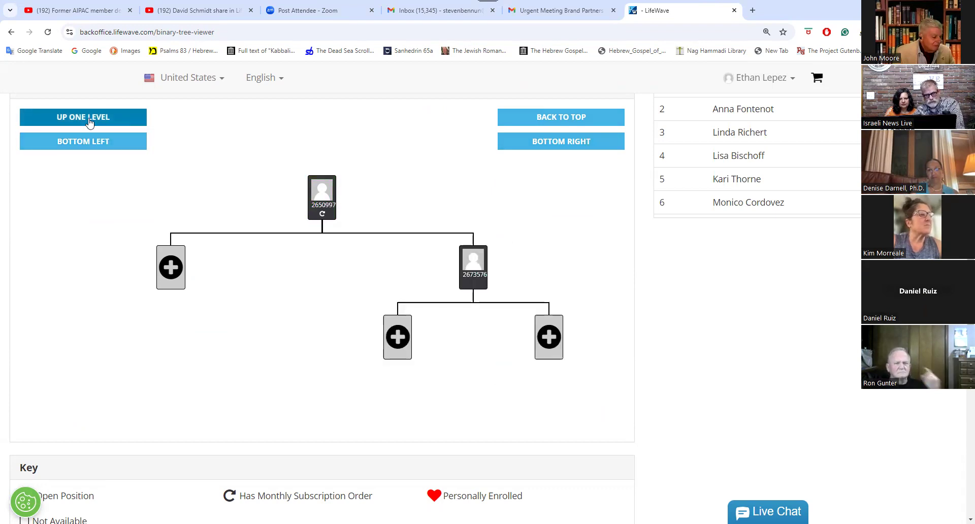
{"action": "left_click", "coordinate": [89, 122]}
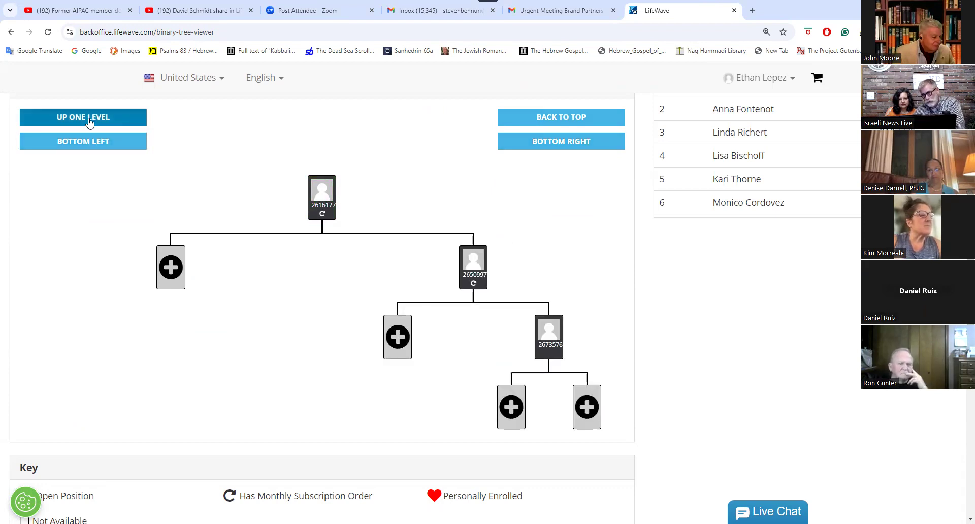
{"action": "left_click", "coordinate": [90, 121]}
{"action": "left_click", "coordinate": [89, 122]}
{"action": "left_click", "coordinate": [90, 123]}
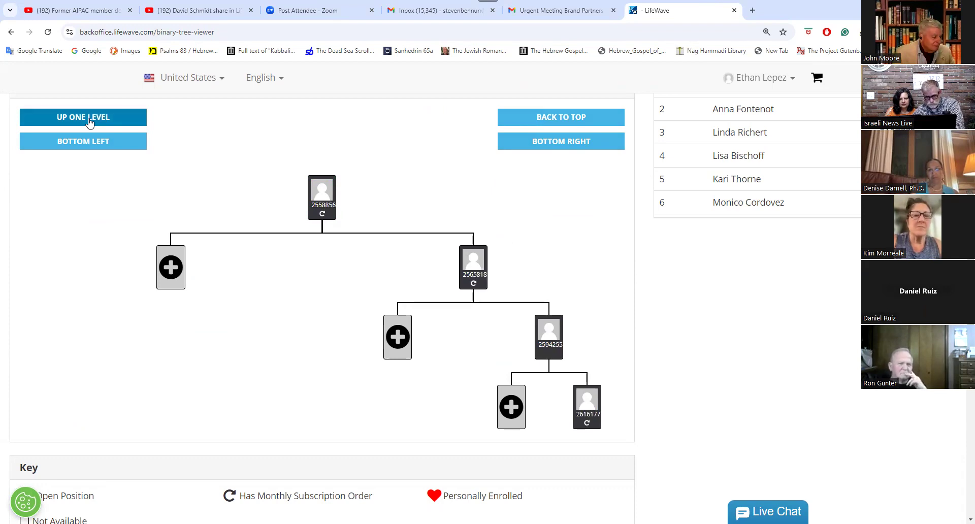
{"action": "left_click", "coordinate": [89, 122]}
{"action": "left_click", "coordinate": [89, 123]}
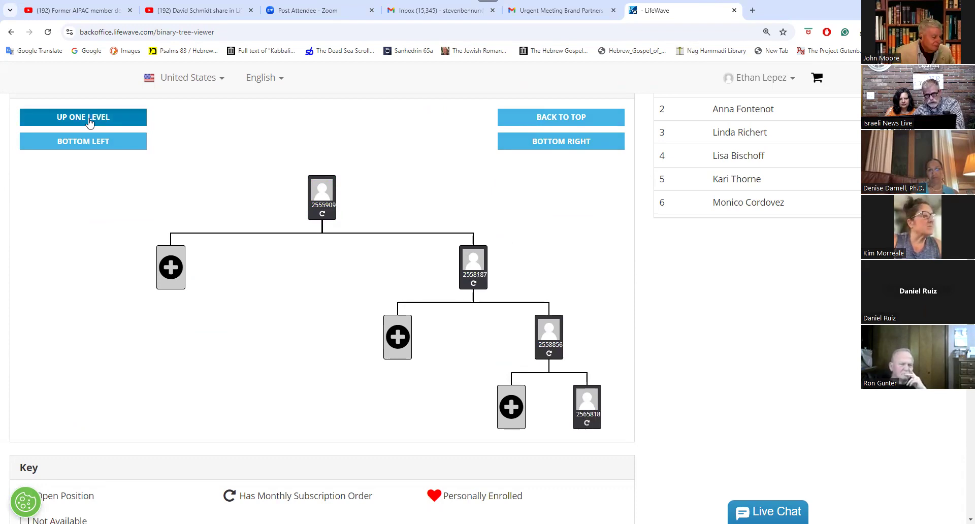
{"action": "left_click", "coordinate": [90, 121]}
{"action": "left_click", "coordinate": [89, 121]}
{"action": "left_click", "coordinate": [90, 121]}
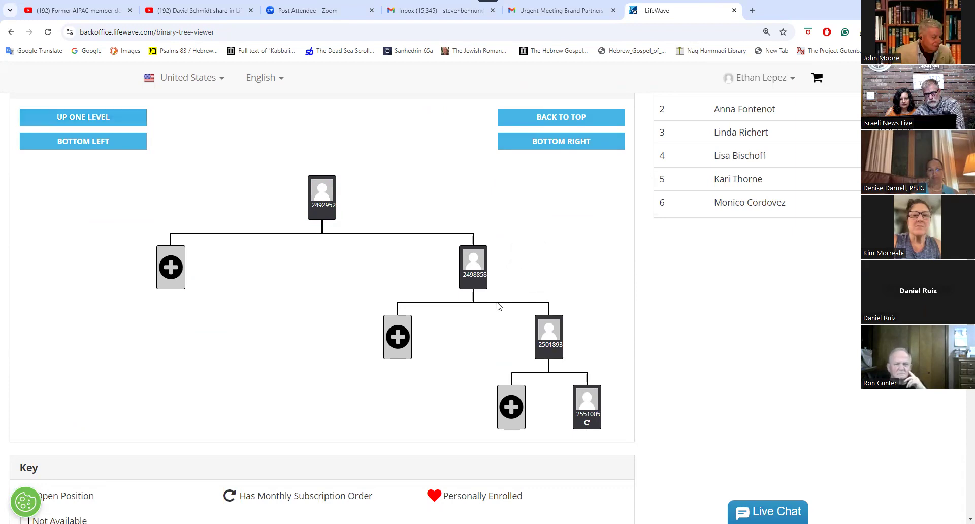
{"action": "mouse_move", "coordinate": [470, 273]}
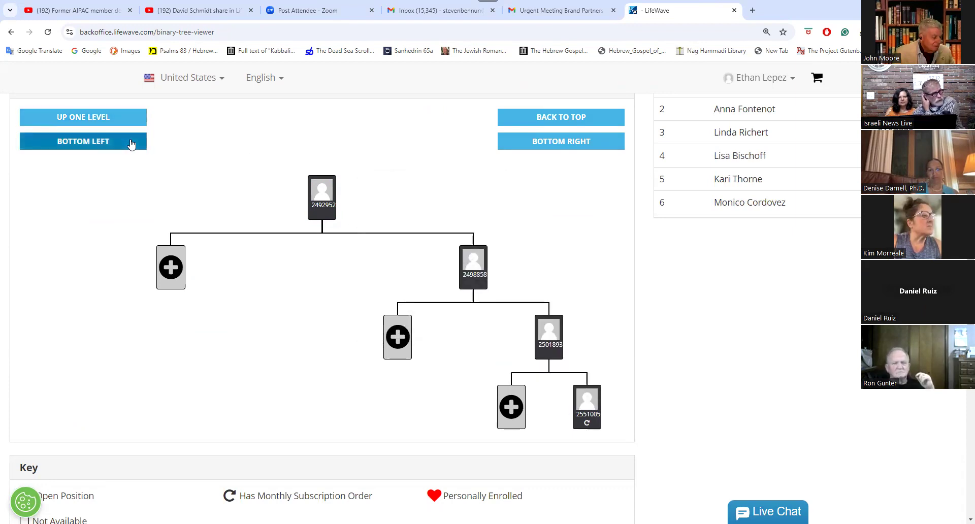
- Return to the top of the tree, jump to the lowest left-leg position and trace that leg up several levels
{"action": "left_click", "coordinate": [549, 122]}
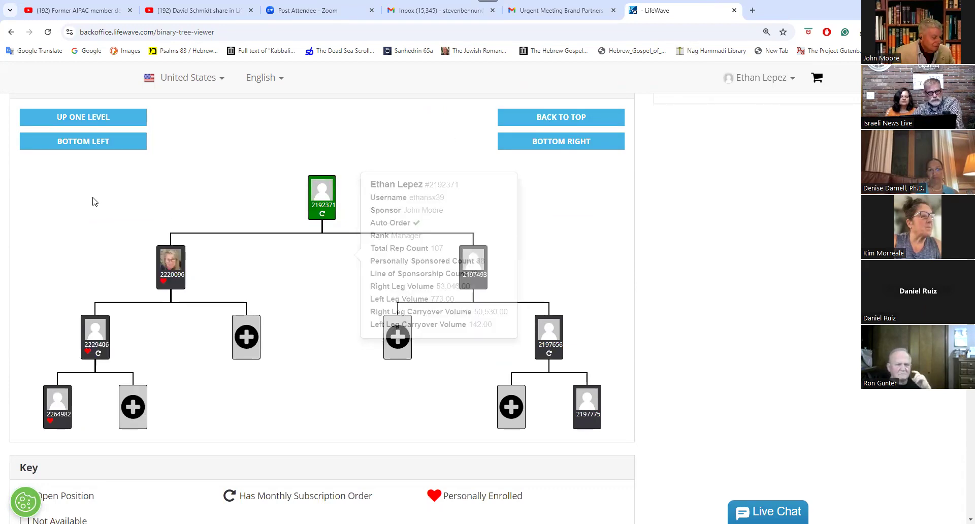
{"action": "left_click", "coordinate": [95, 143]}
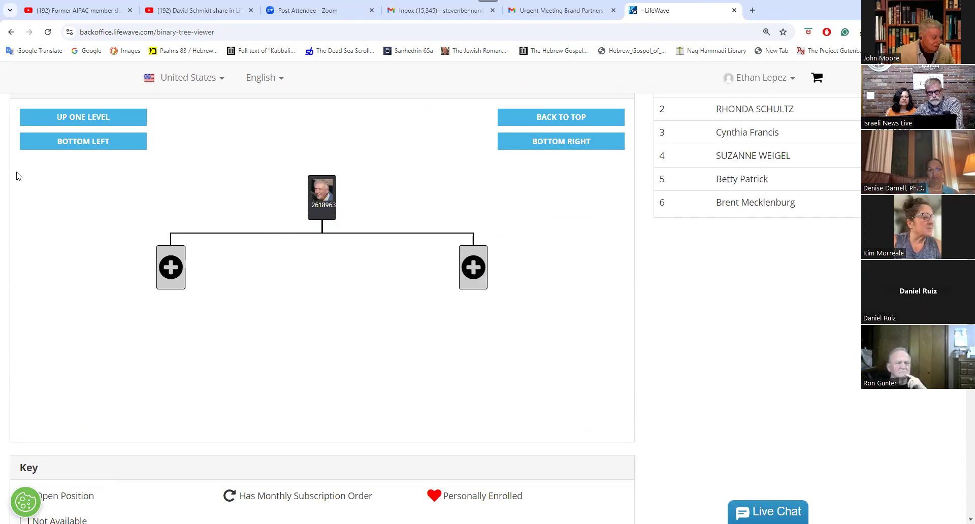
{"action": "left_click", "coordinate": [66, 118]}
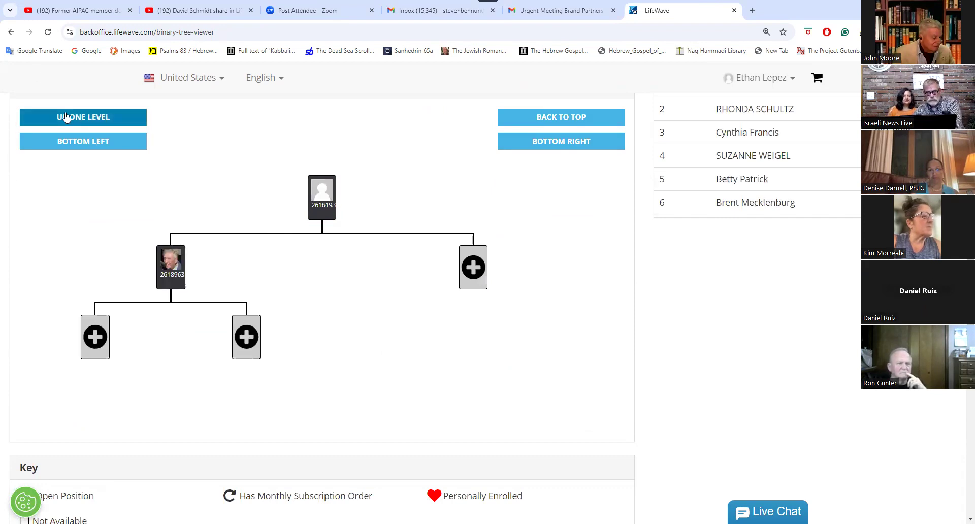
{"action": "left_click", "coordinate": [66, 118]}
{"action": "left_click", "coordinate": [66, 118]}
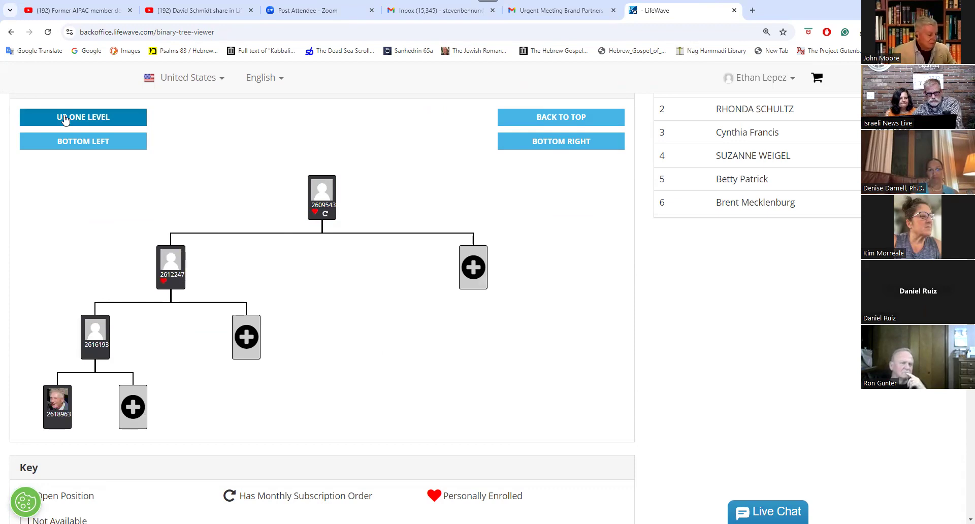
{"action": "left_click", "coordinate": [65, 117]}
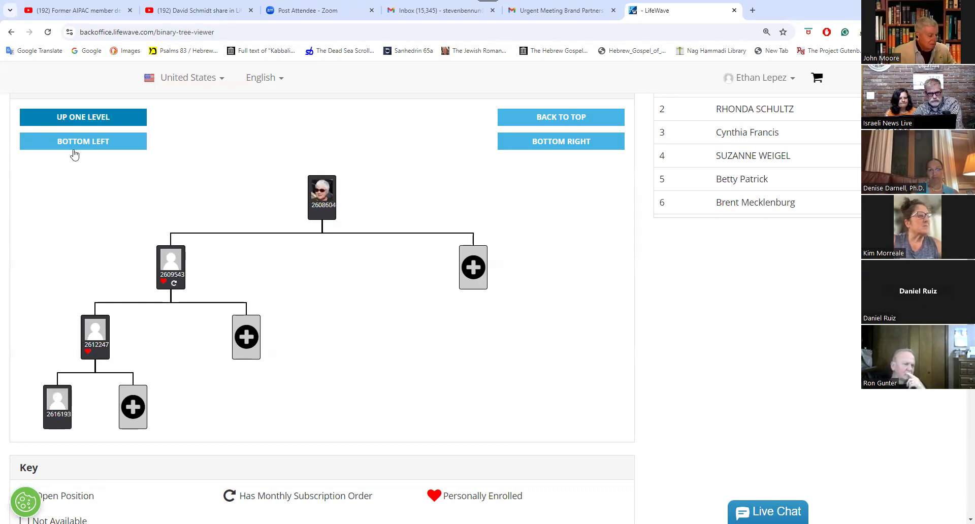
{"action": "mouse_move", "coordinate": [333, 191]}
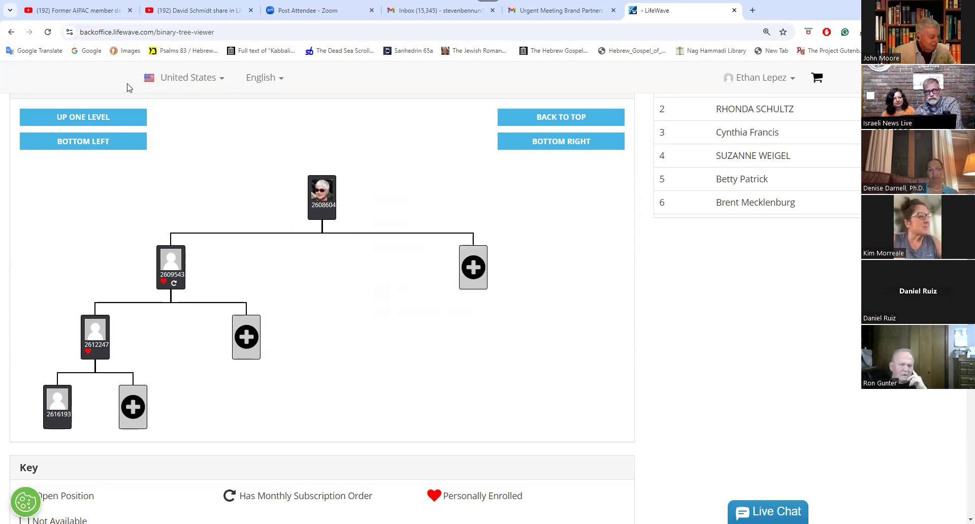
- Continue up the left leg and examine the top displayed member's details and the open positions beneath
{"action": "left_click", "coordinate": [85, 118]}
{"action": "left_click", "coordinate": [84, 117]}
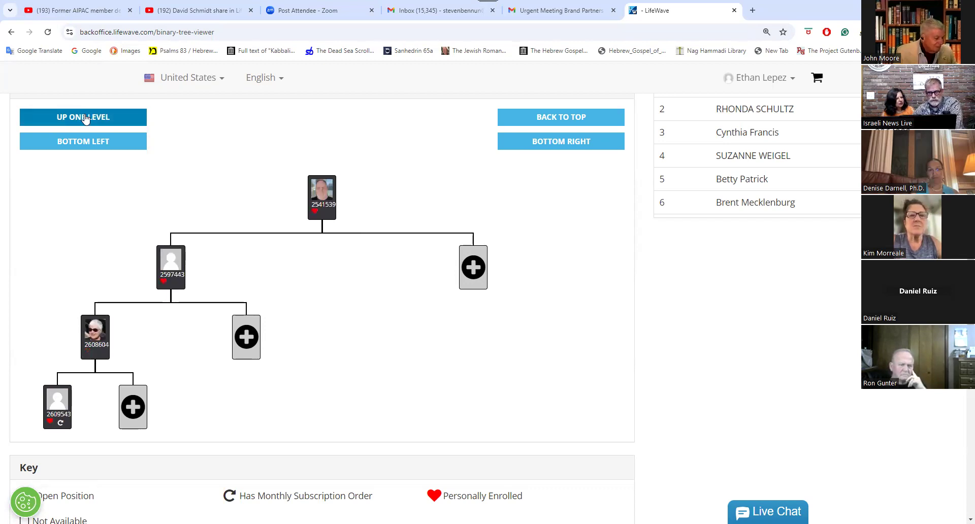
{"action": "left_click", "coordinate": [85, 118]}
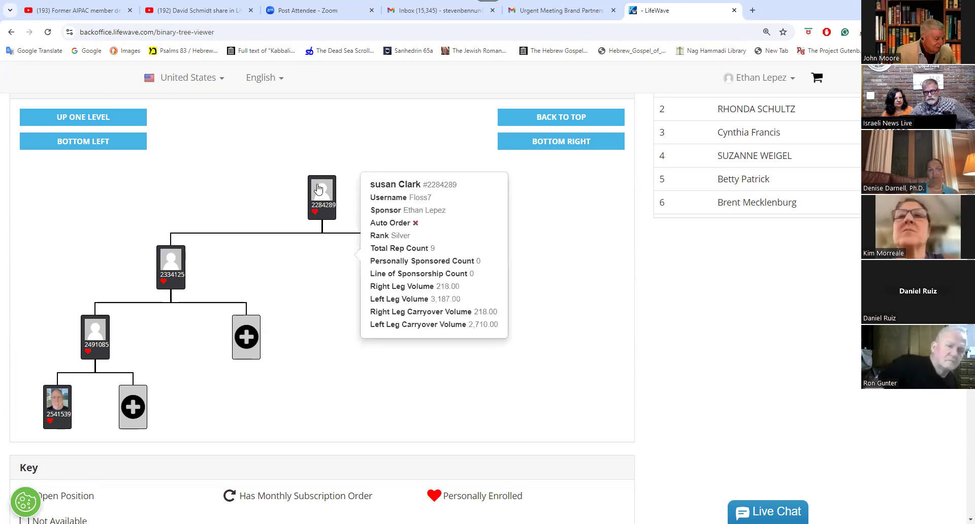
{"action": "mouse_move", "coordinate": [119, 343]}
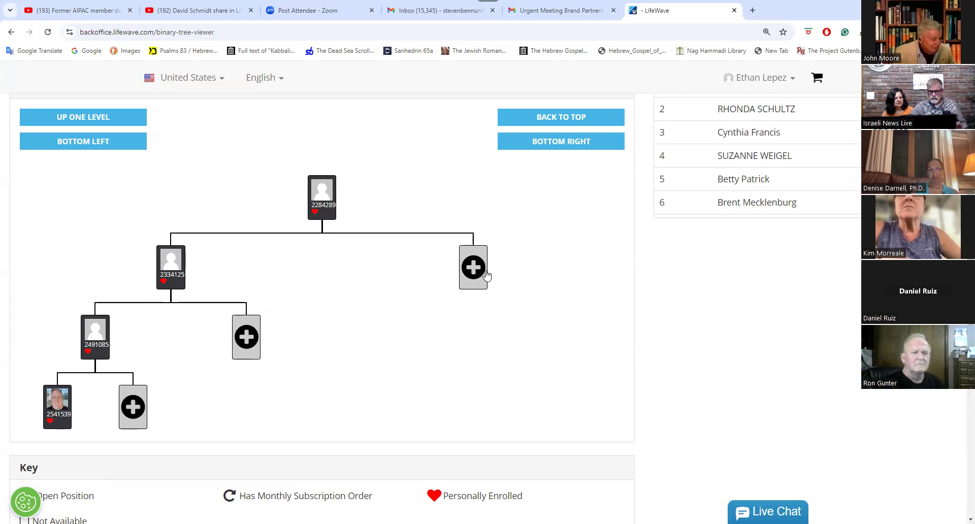
{"action": "mouse_move", "coordinate": [92, 367]}
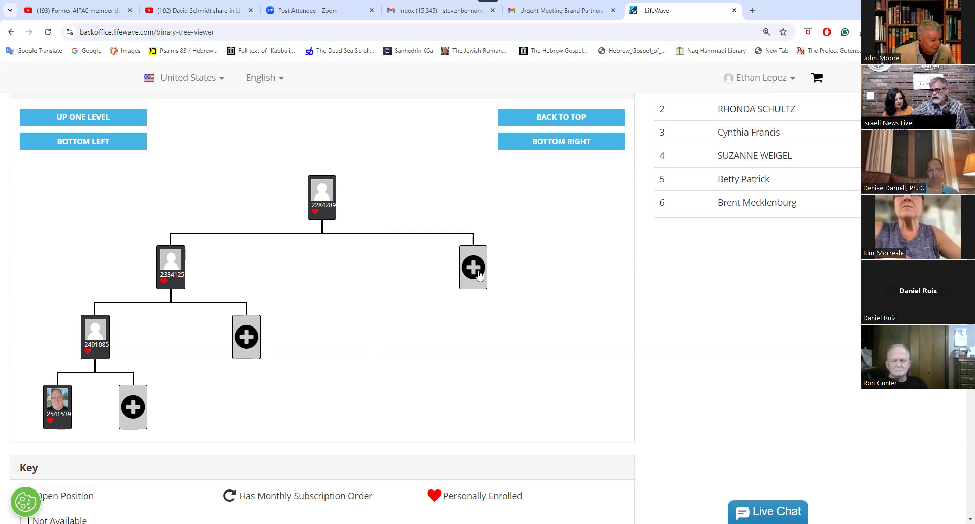
- Review the binary placement preference for sponsoring new members in the account settings, and return to the Zoom meeting
{"action": "scroll", "coordinate": [711, 364], "scroll_direction": "up", "scroll_amount": 6}
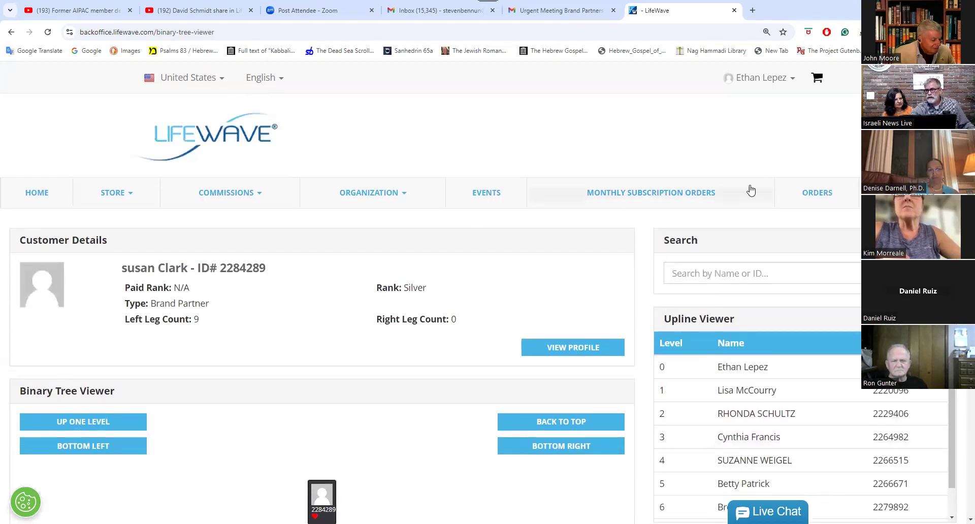
{"action": "left_click", "coordinate": [792, 82]}
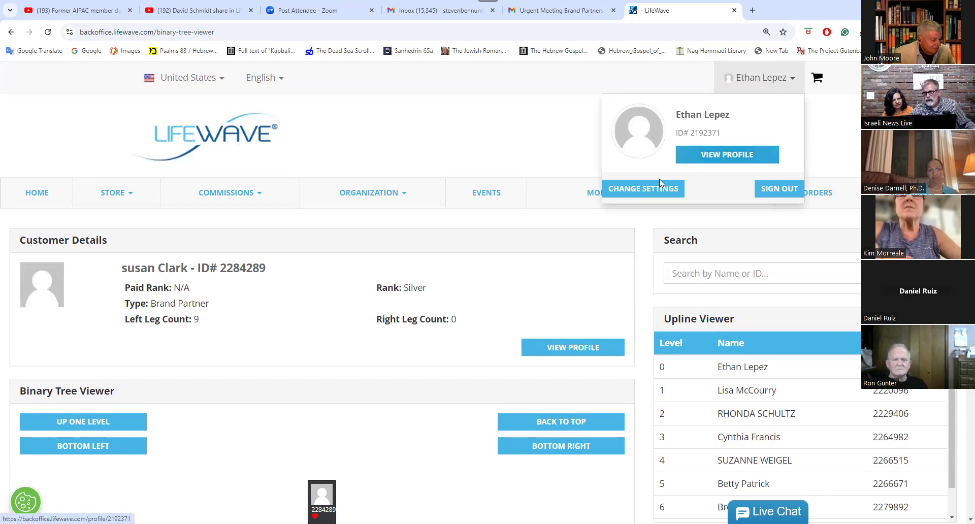
{"action": "left_click", "coordinate": [647, 189]}
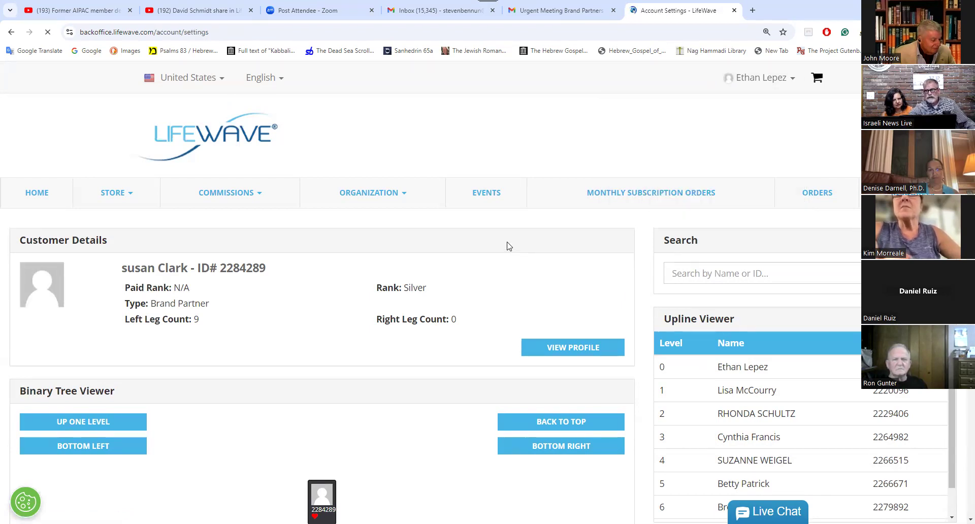
{"action": "scroll", "coordinate": [512, 243], "scroll_direction": "down", "scroll_amount": 15}
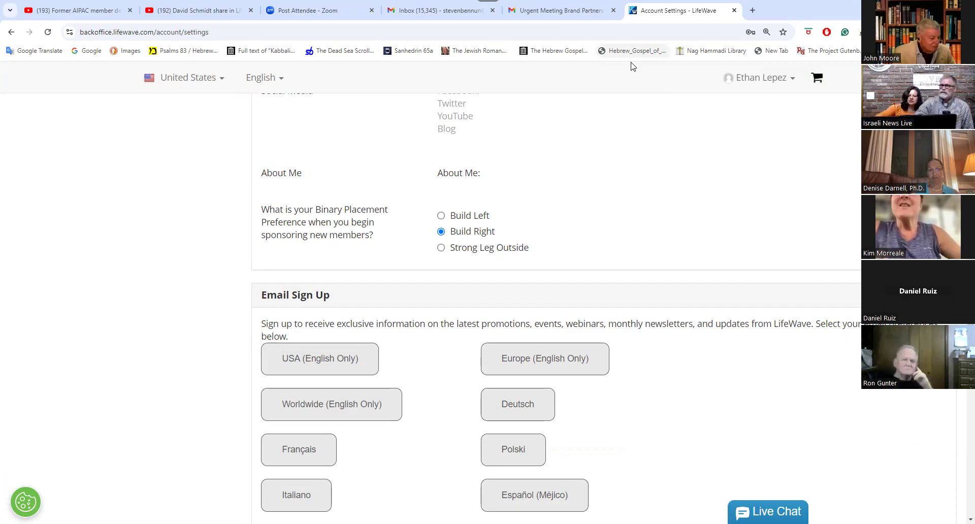
{"action": "key", "text": "alt+Tab"}
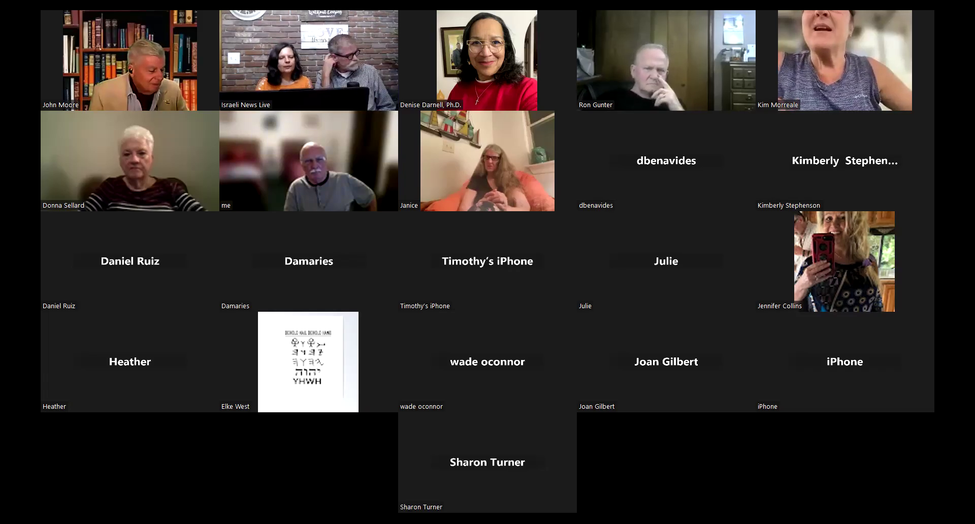